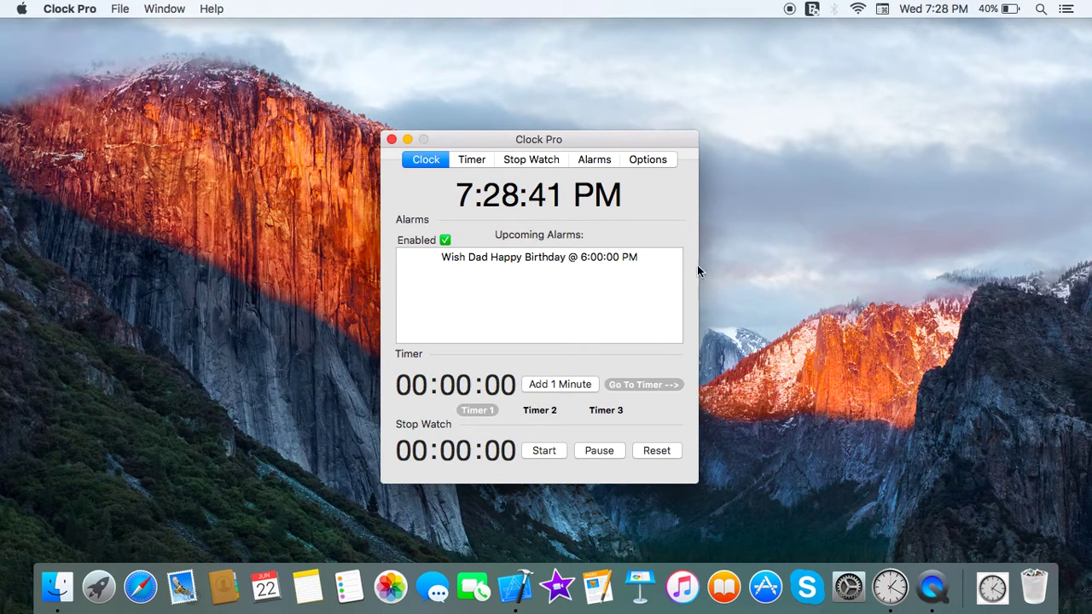
Toggle the alarms off and back on, then start, pause and resume the 10-second countdown.
click(431, 240)
click(431, 242)
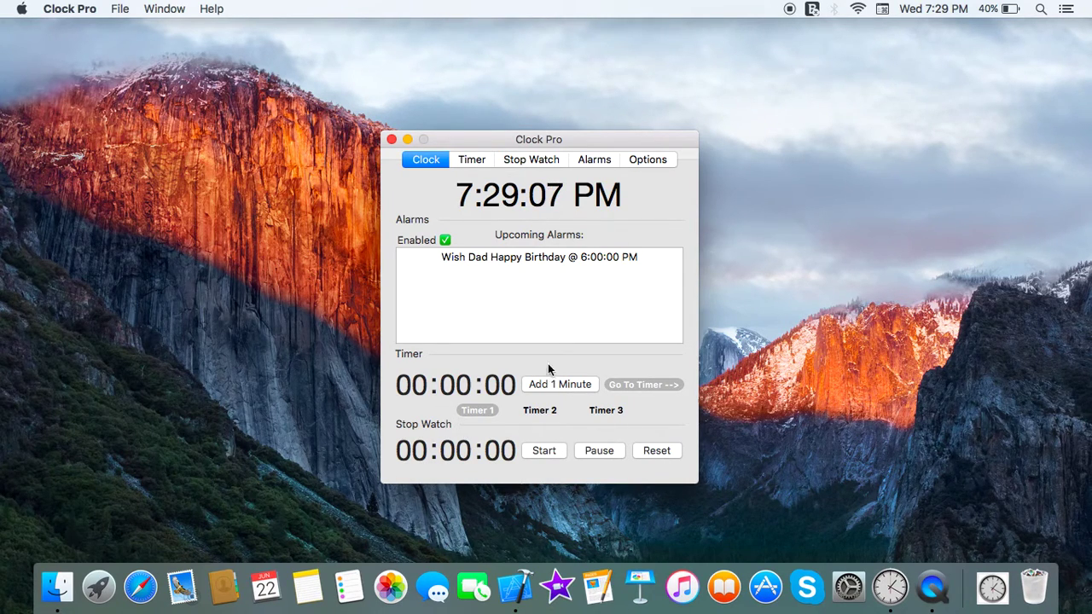
click(472, 161)
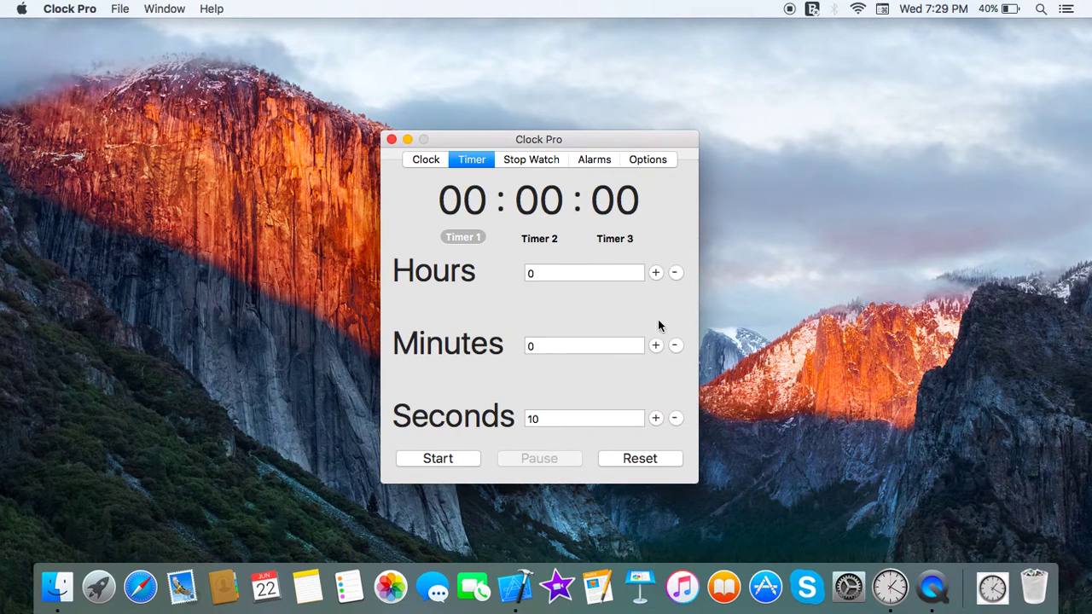
click(465, 458)
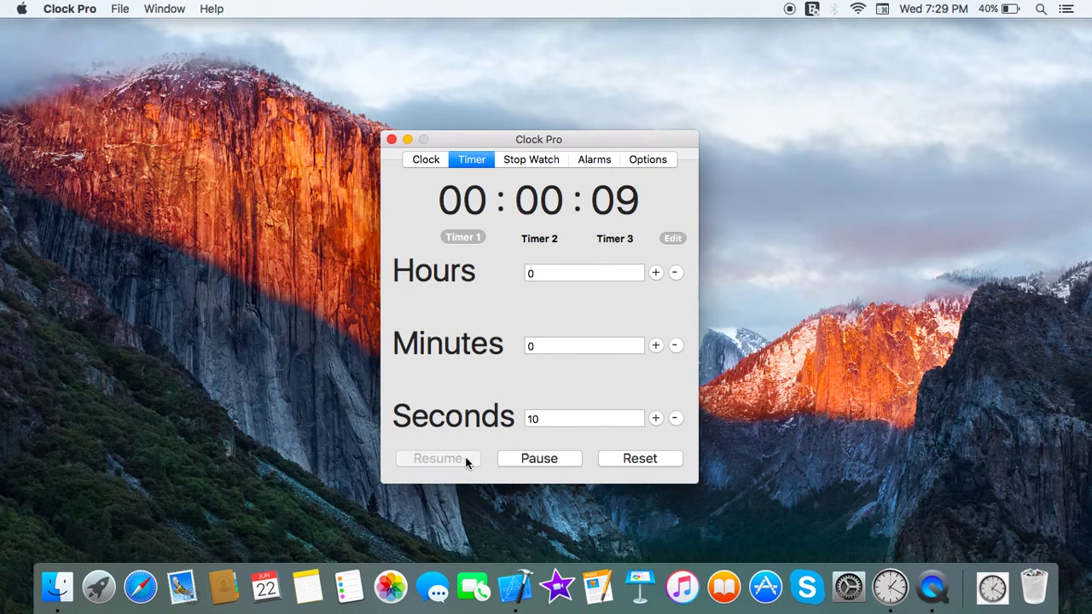
click(539, 461)
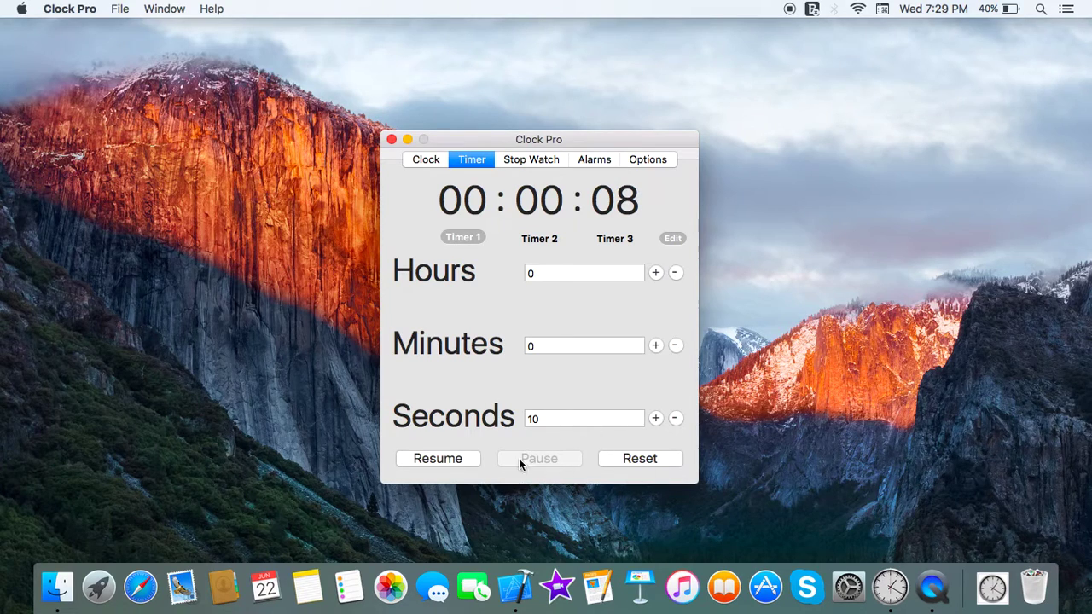
click(468, 458)
Raise the running countdown's minutes to 5 in edit mode, then finish editing.
click(658, 238)
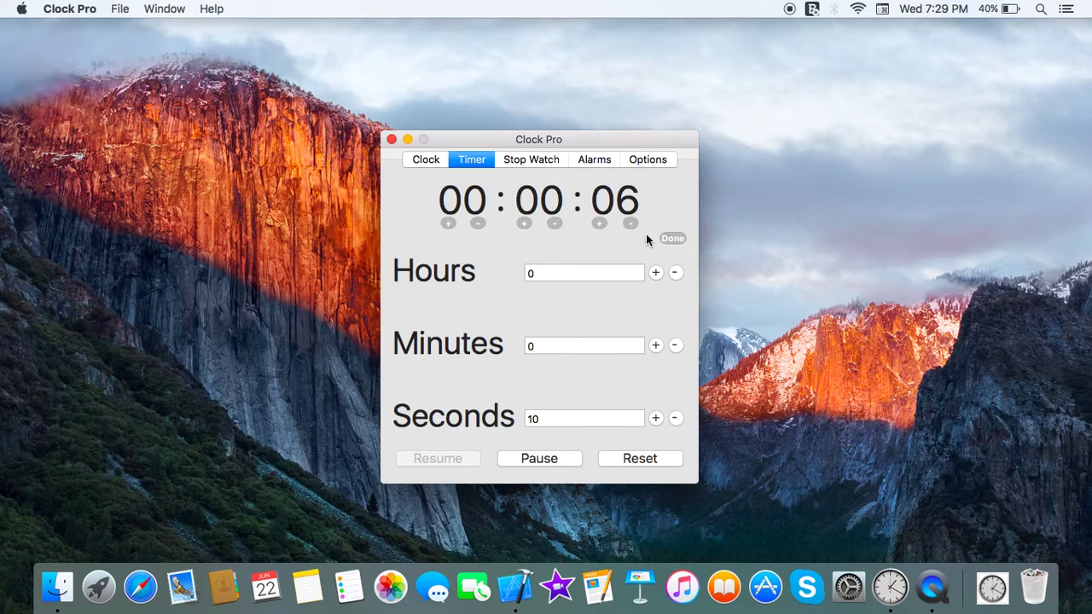
click(520, 221)
click(520, 221)
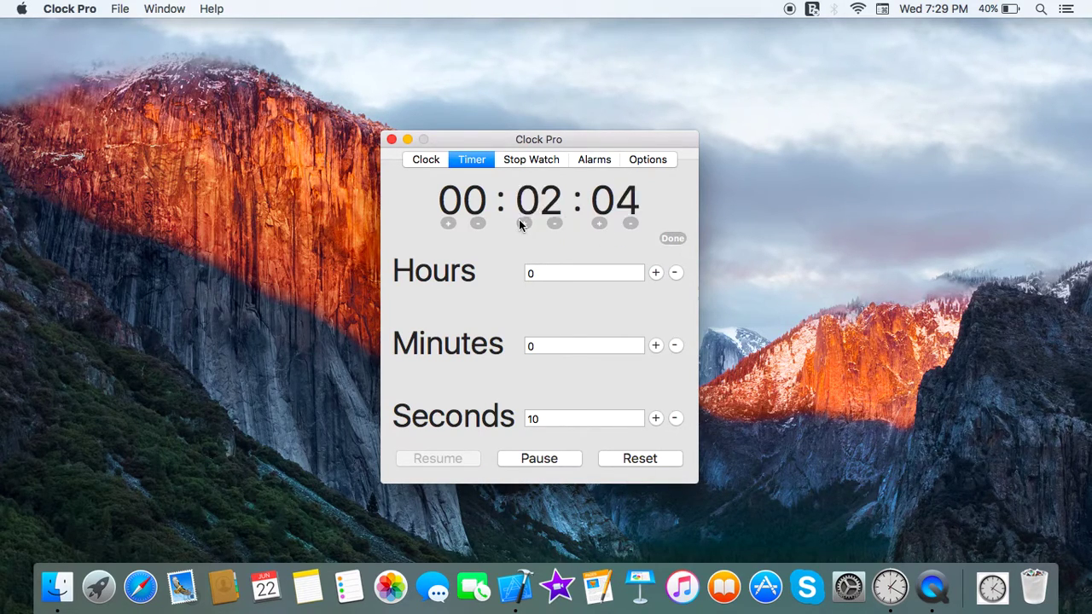
click(520, 221)
click(522, 223)
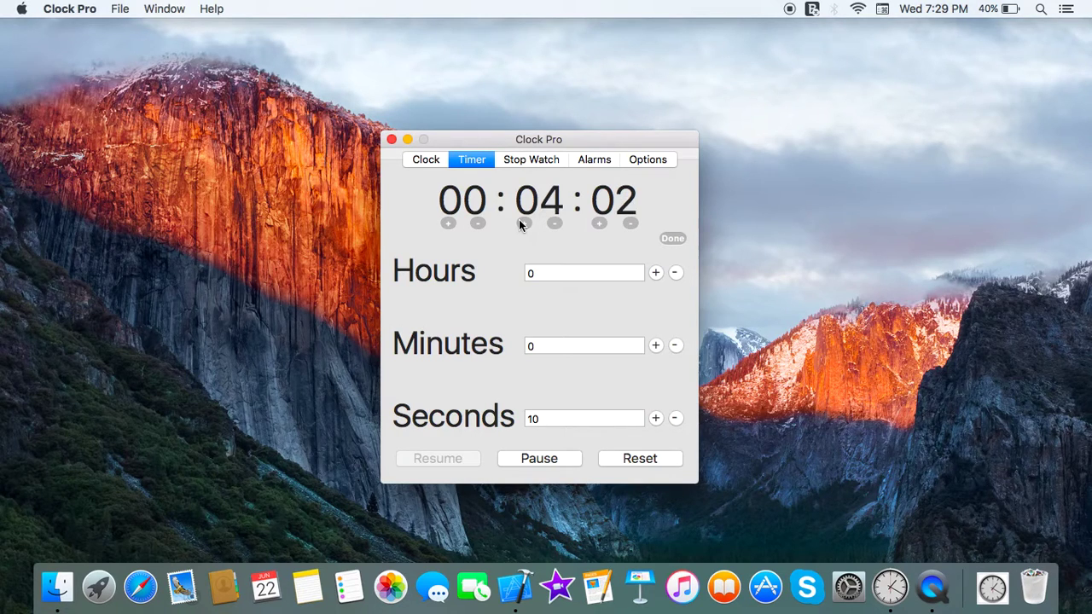
click(522, 223)
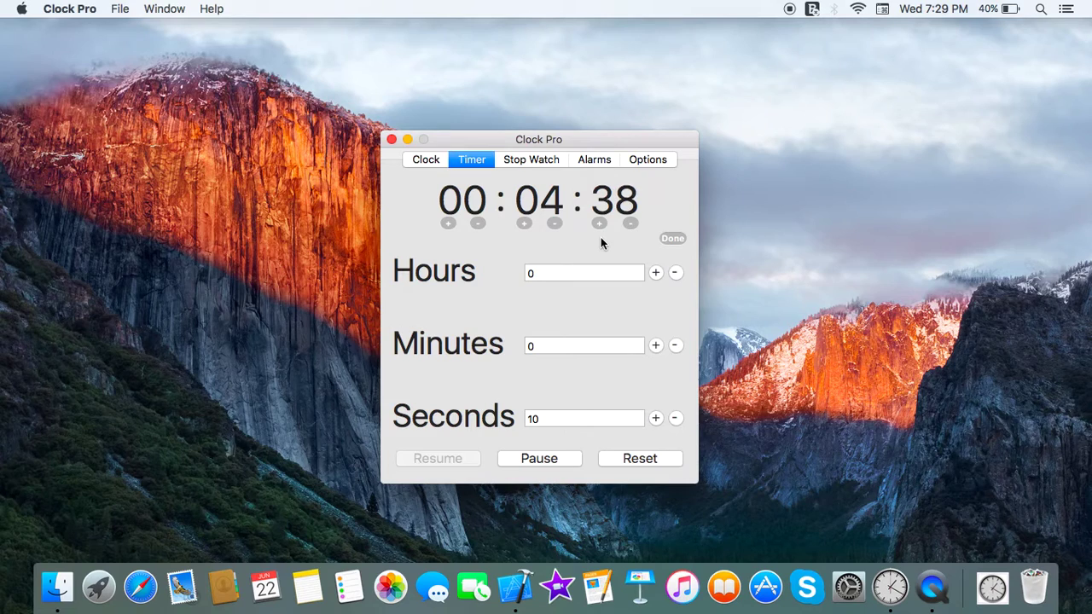
click(673, 239)
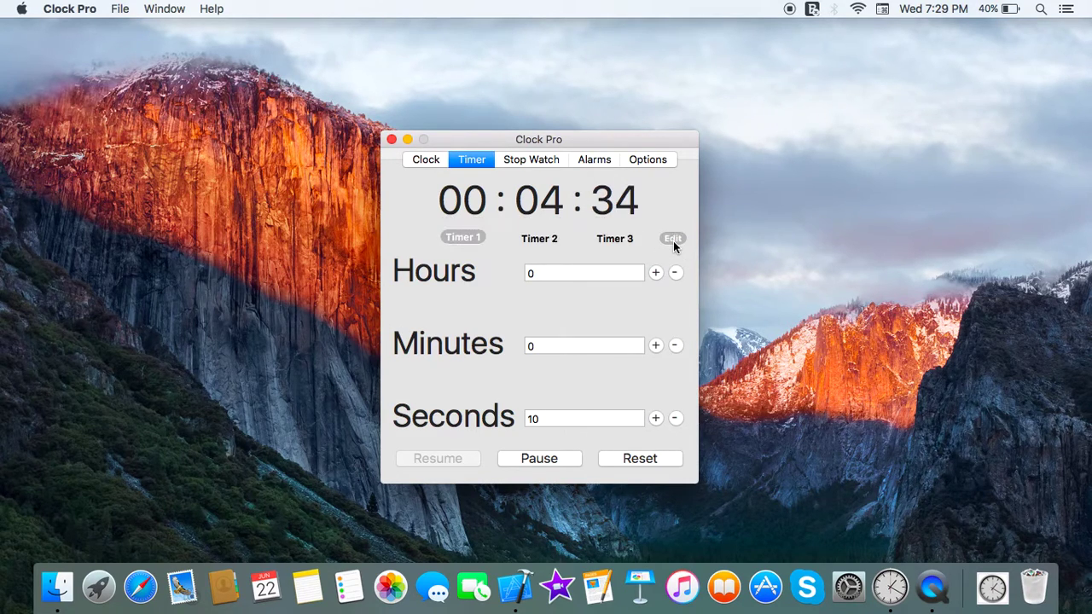
Reset the timer, set the stopwatch to 3 minutes 3 seconds, then clear it to zero.
click(645, 459)
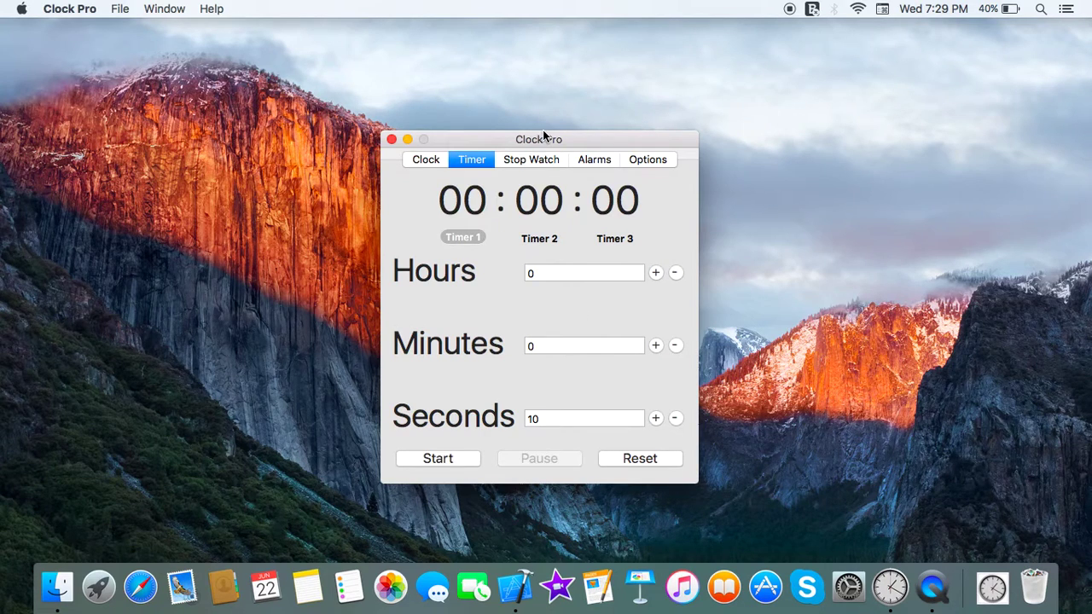
click(535, 159)
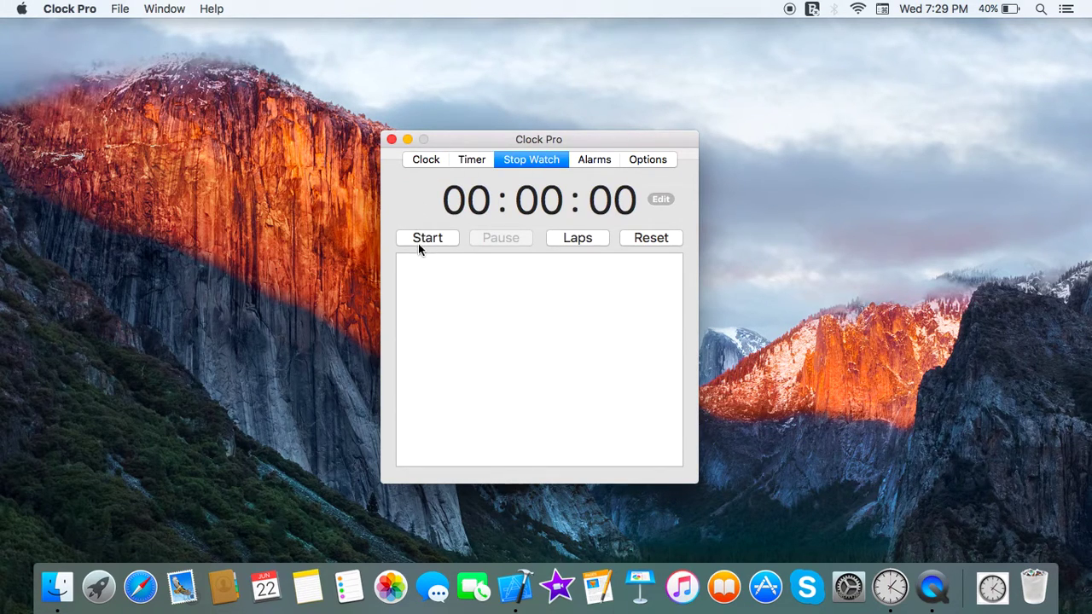
click(662, 200)
click(524, 221)
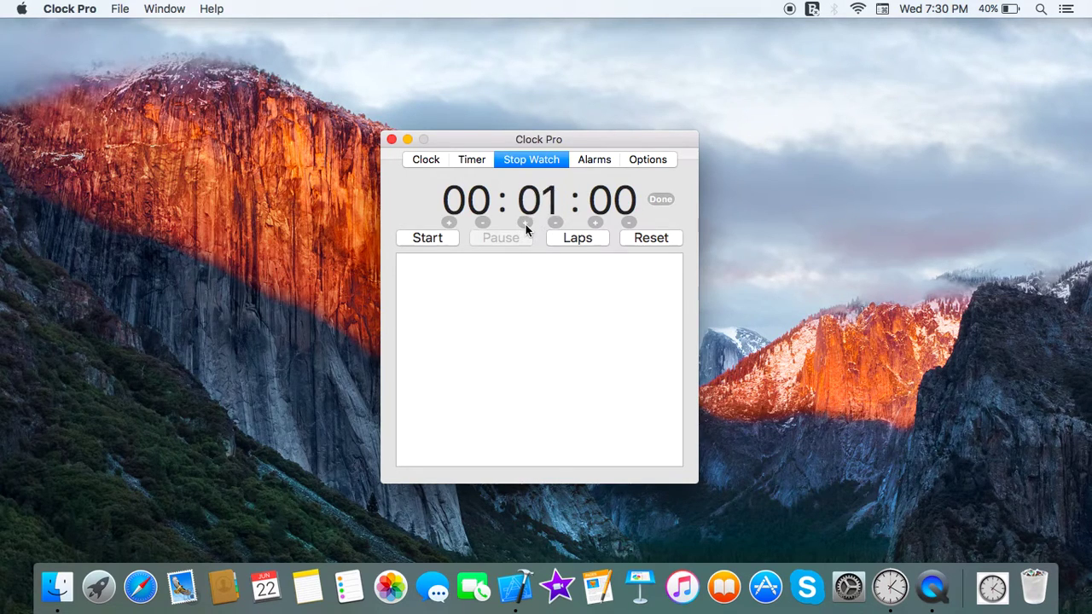
double_click(524, 222)
triple_click(594, 222)
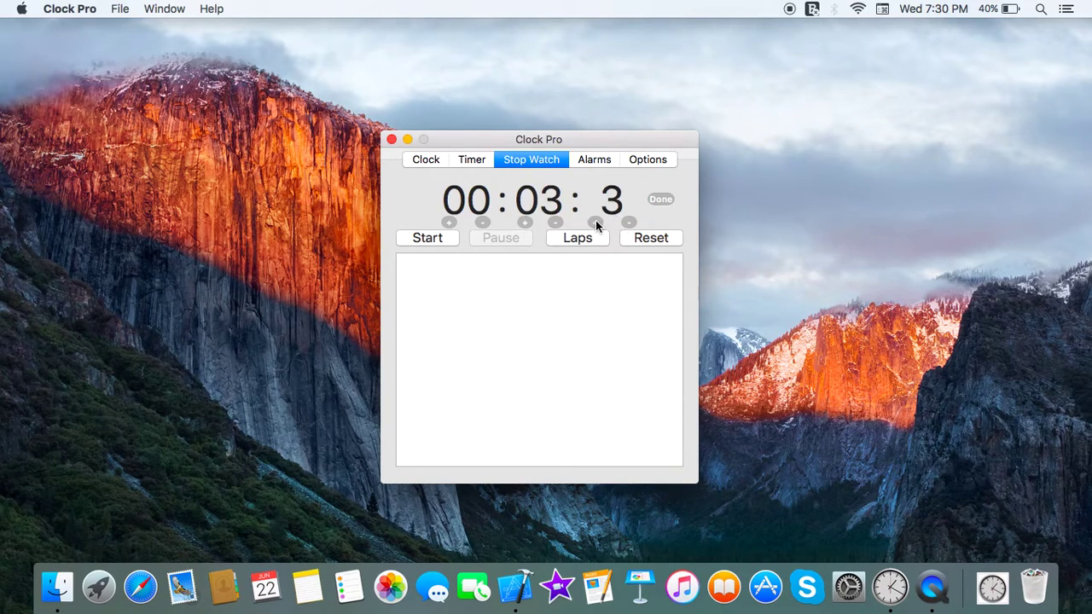
click(669, 200)
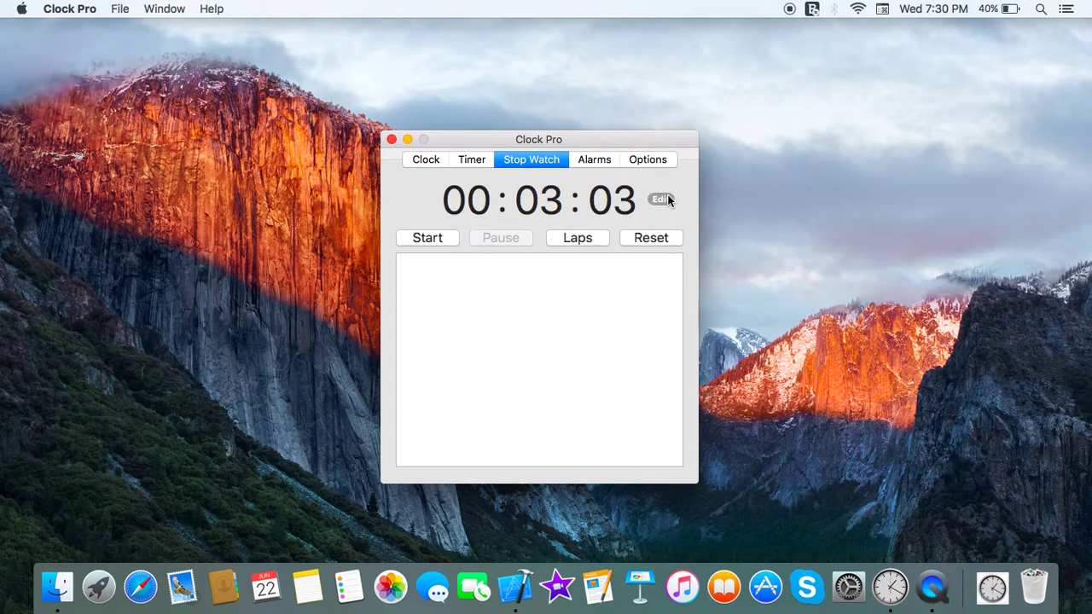
click(639, 240)
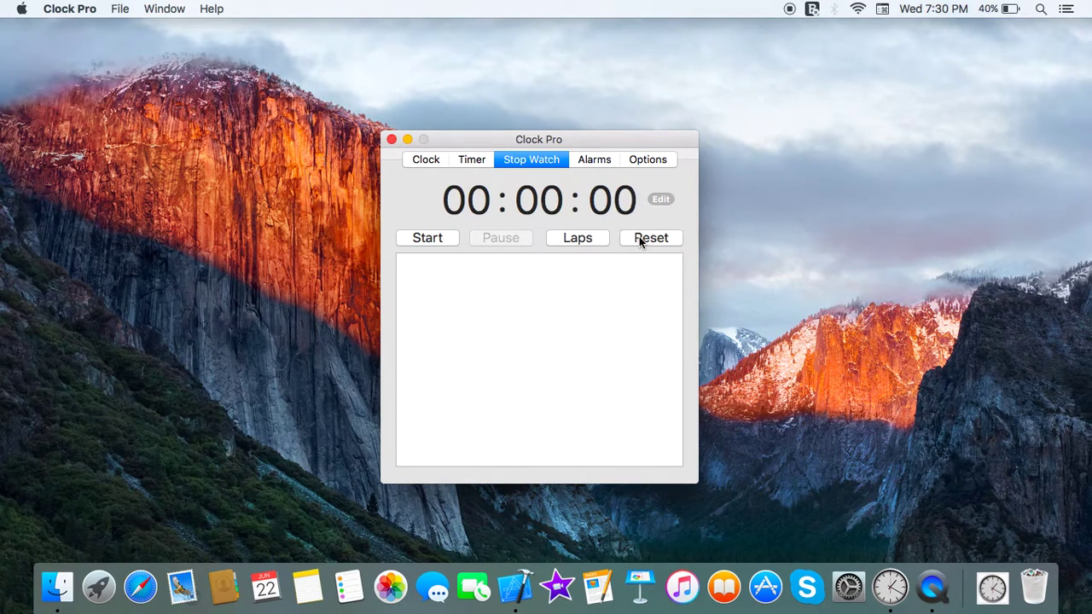
Start the stopwatch, record six lap times, then reset the laps and stopwatch.
click(438, 243)
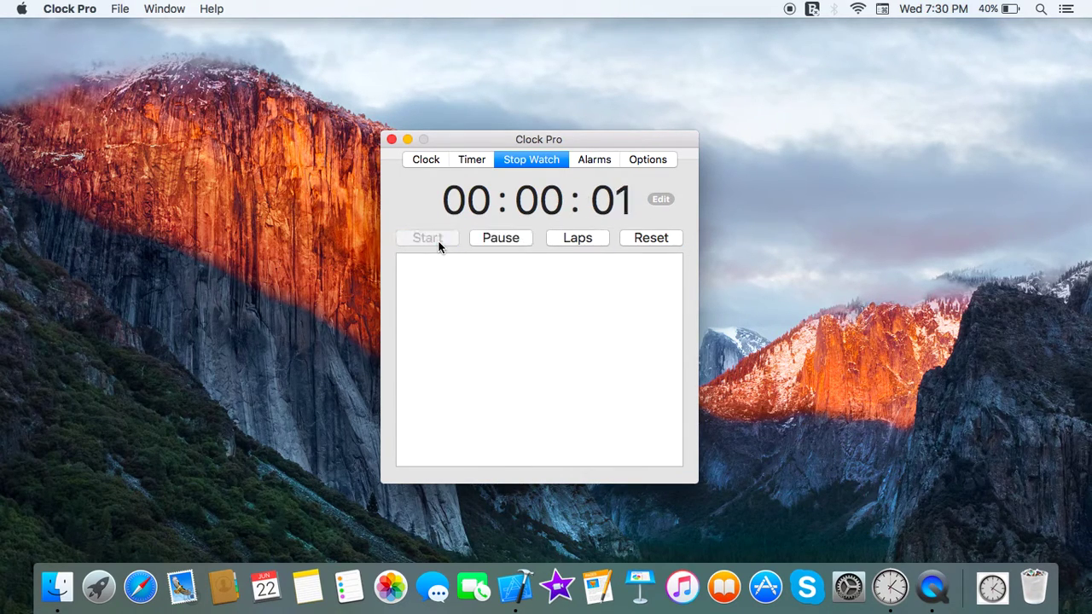
click(587, 240)
click(587, 241)
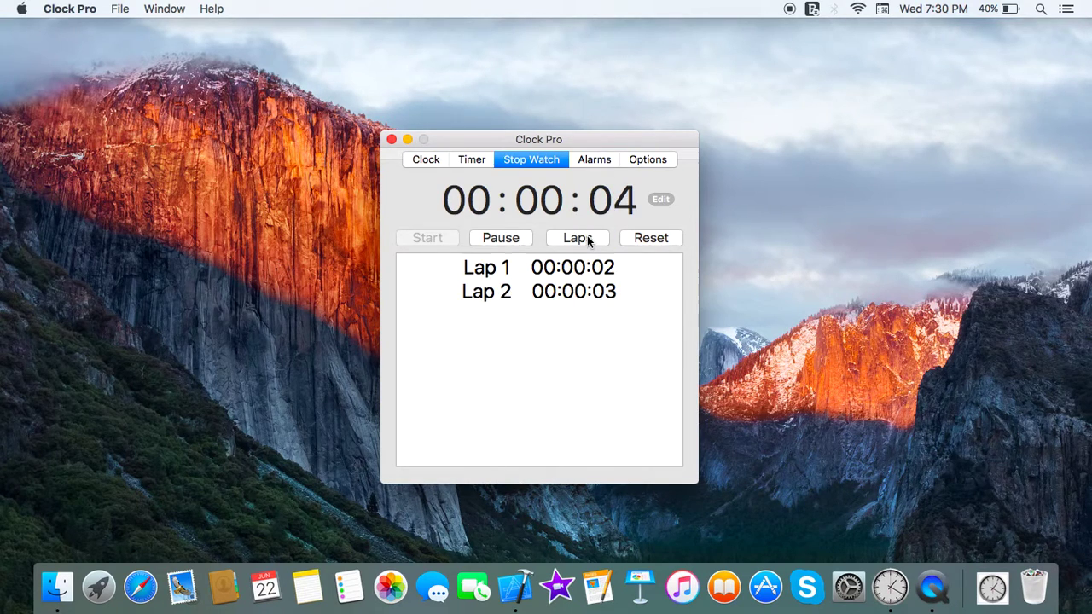
click(587, 240)
click(586, 240)
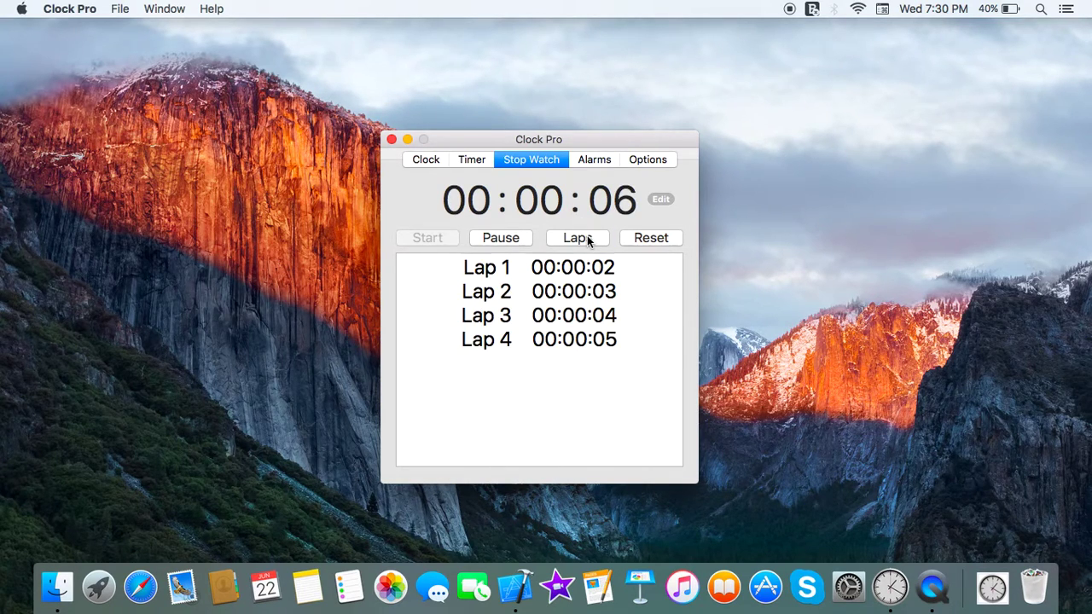
click(587, 240)
click(586, 240)
click(648, 239)
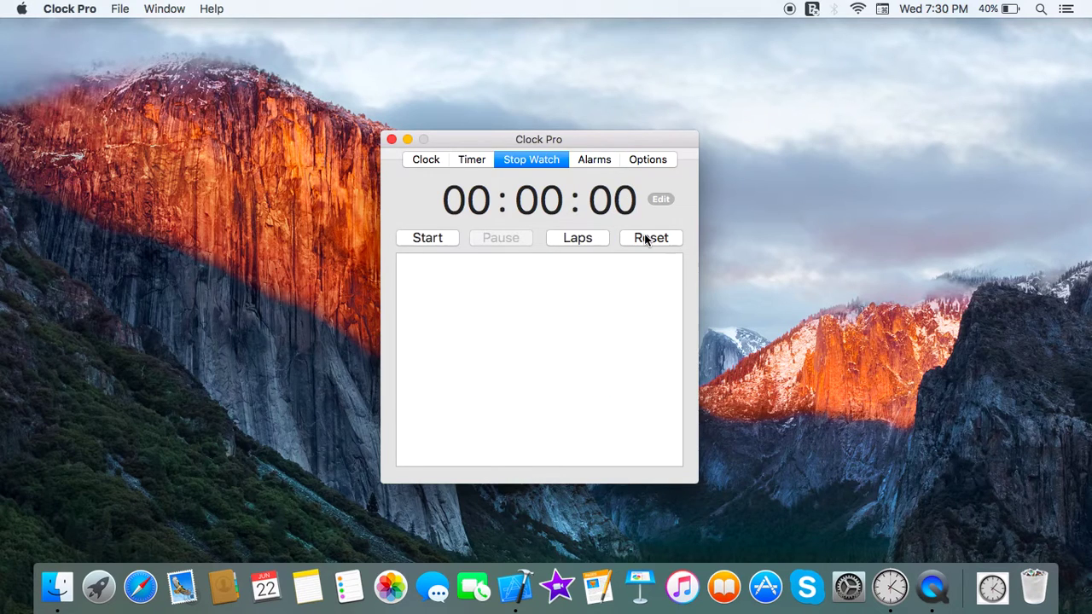
On the Alarms page, pick the 'Wish Dad Happy Birthday' alarm from the saved-alarms list.
click(586, 163)
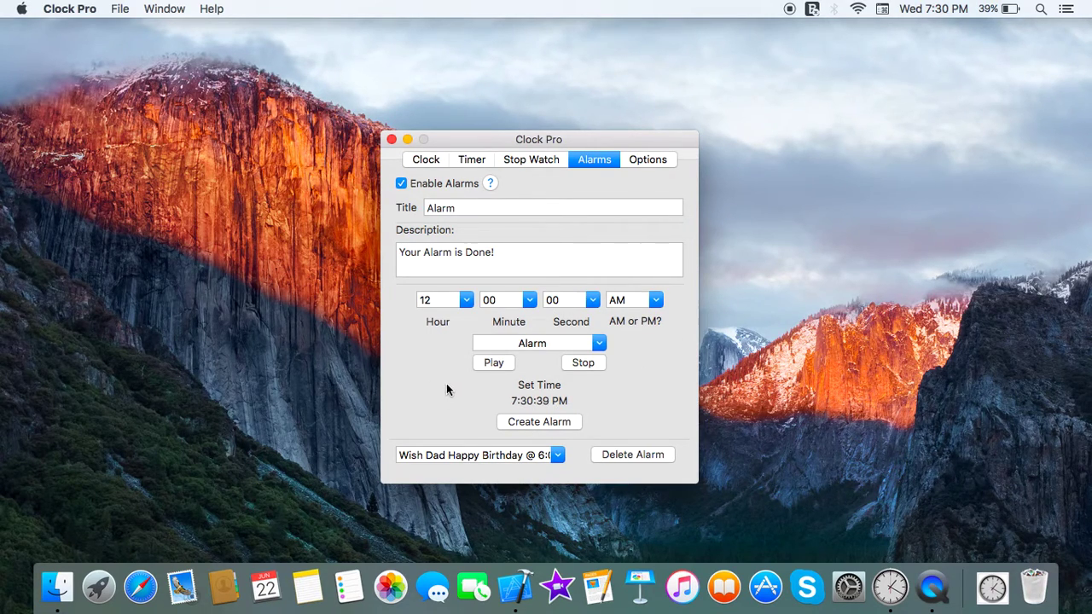
click(555, 459)
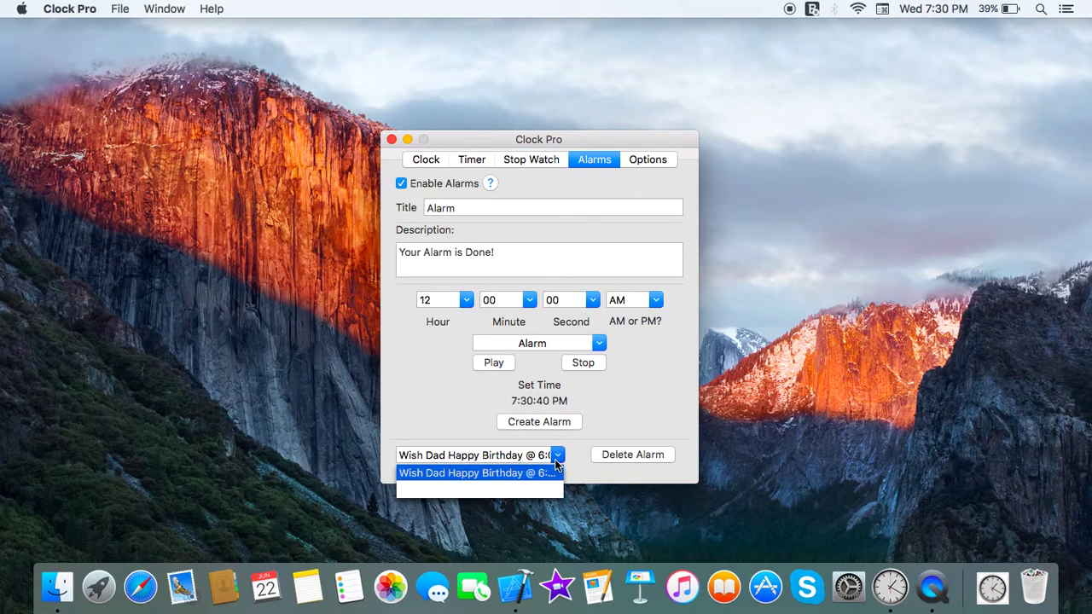
click(495, 483)
click(556, 454)
click(529, 471)
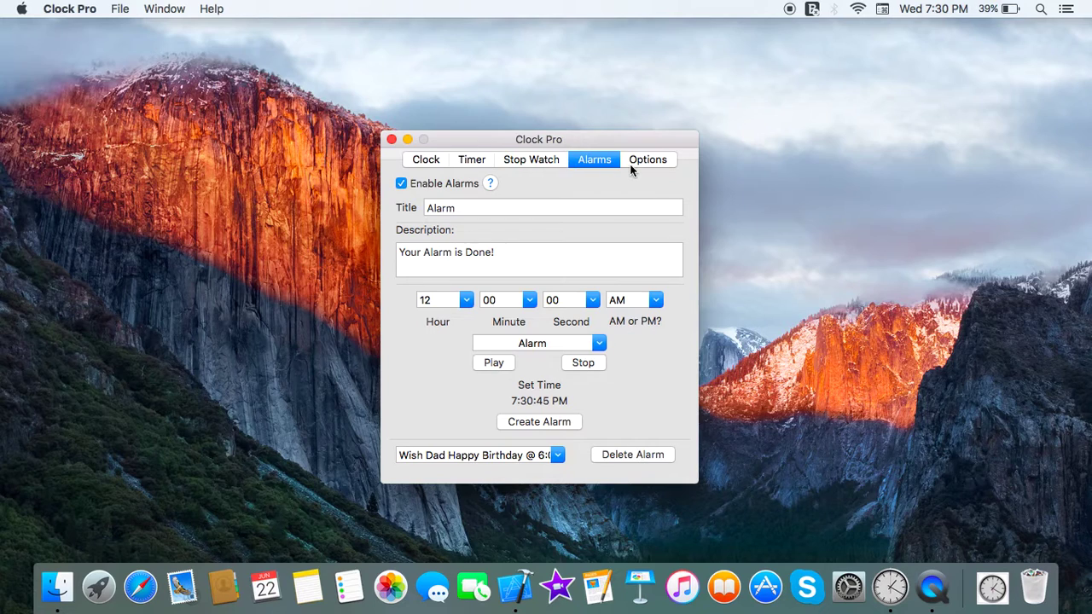
In Options, browse Timer 1's sound list and keep Spring selected.
click(629, 163)
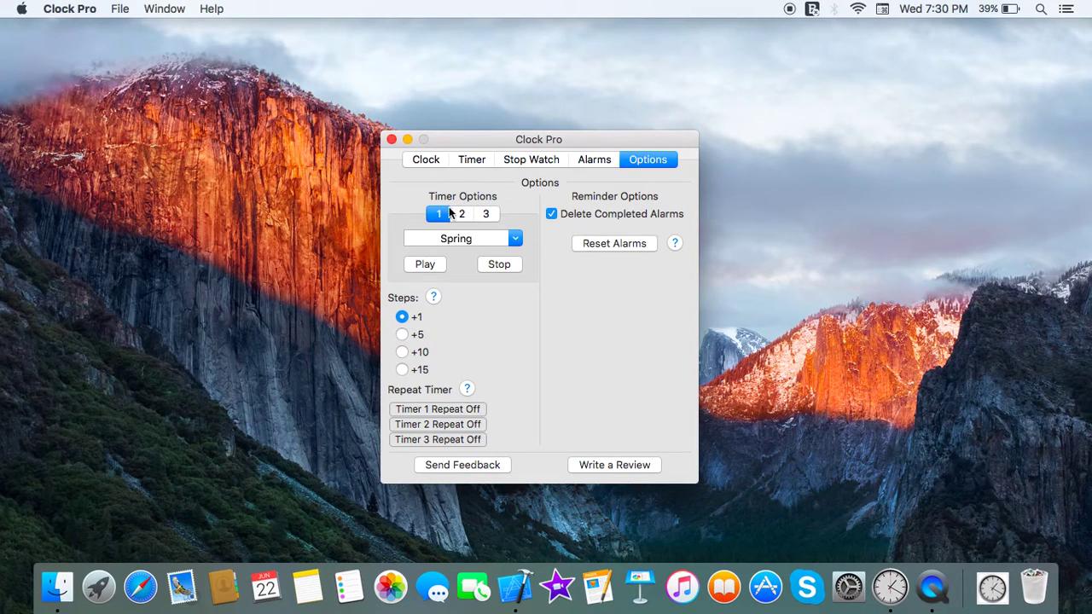
click(516, 238)
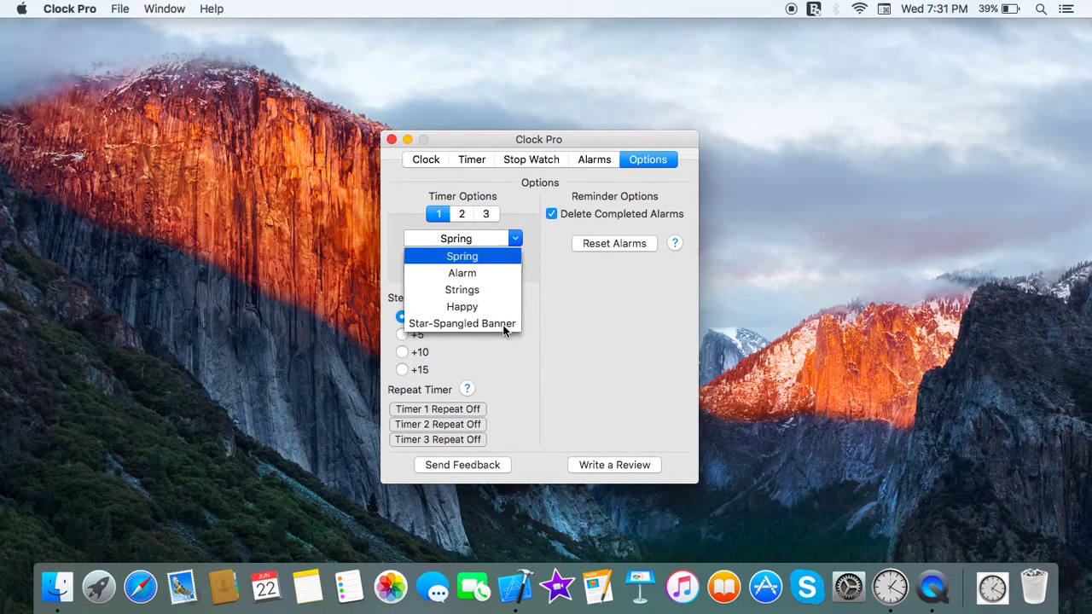
click(513, 366)
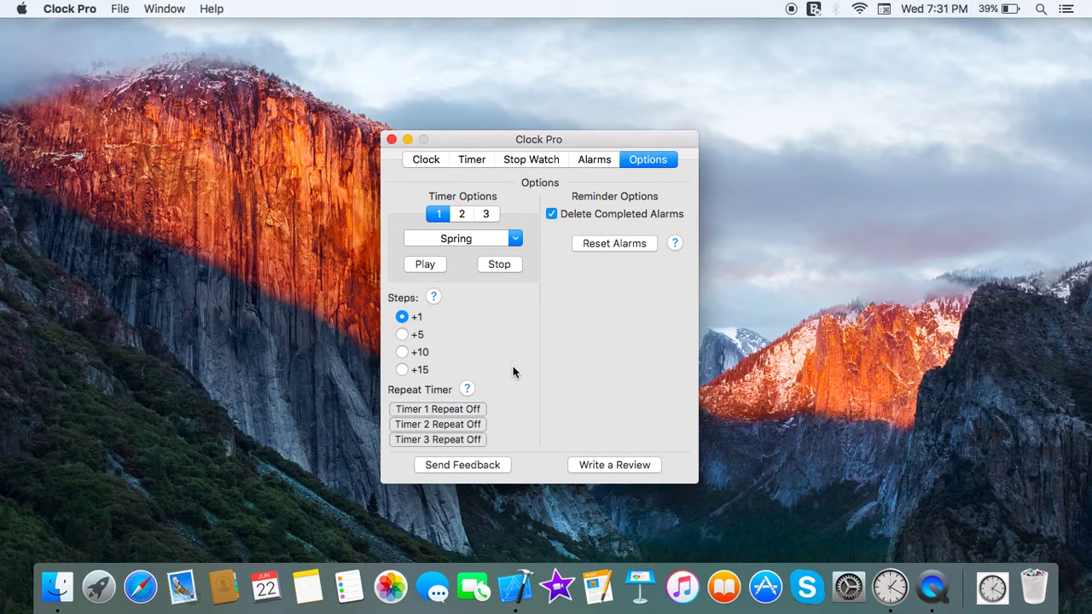
With step +1, add three seconds to Timer 1, then remove three.
click(403, 335)
click(401, 316)
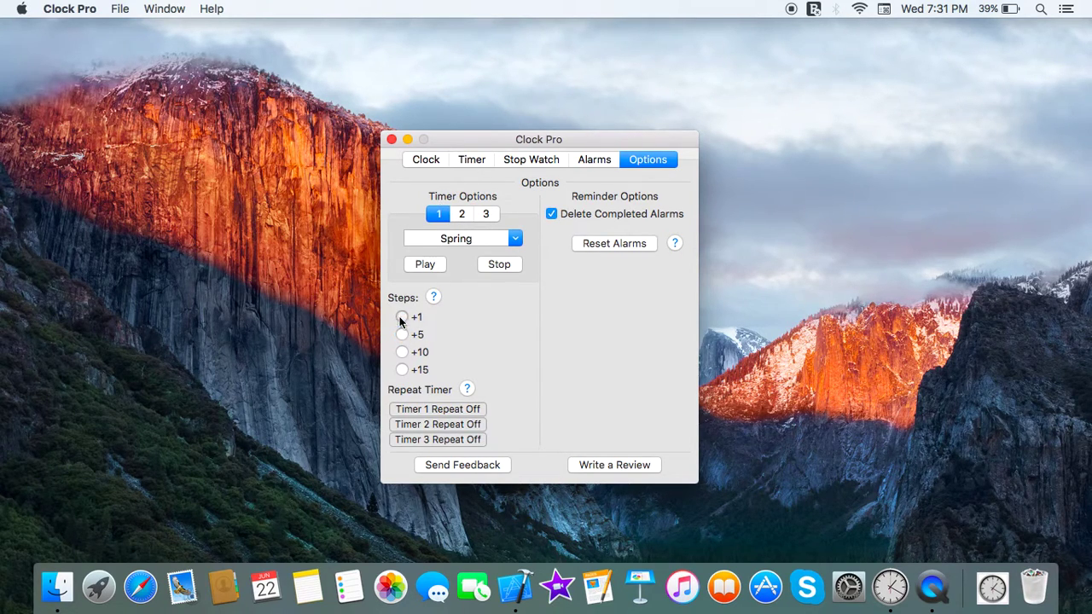
click(468, 160)
click(656, 418)
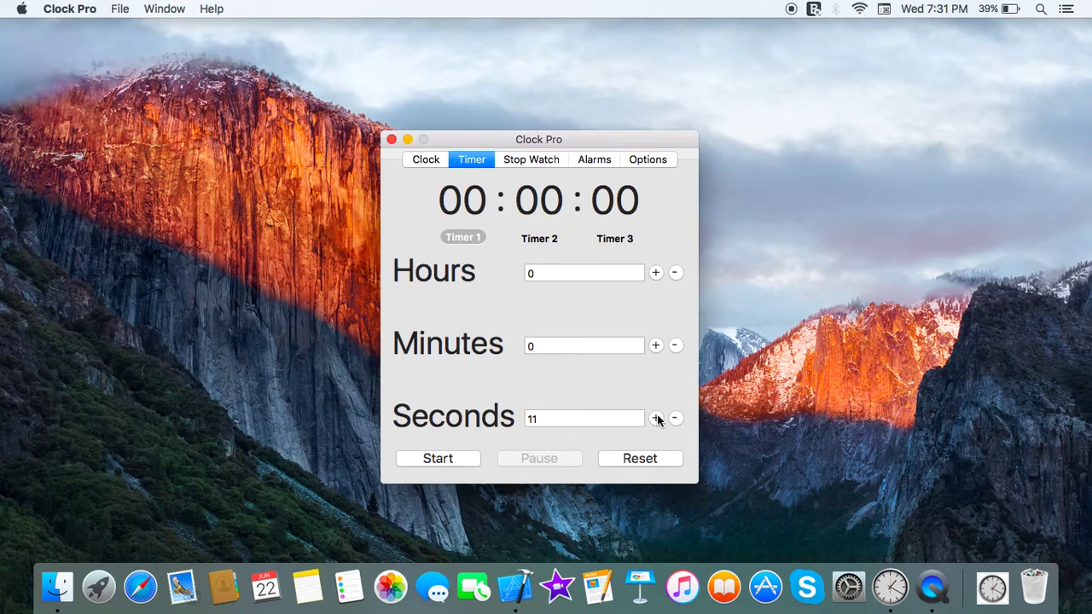
click(656, 418)
click(656, 417)
click(675, 418)
click(676, 419)
click(675, 419)
Switch the step to +5 and add 25 seconds to Timer 1.
click(638, 159)
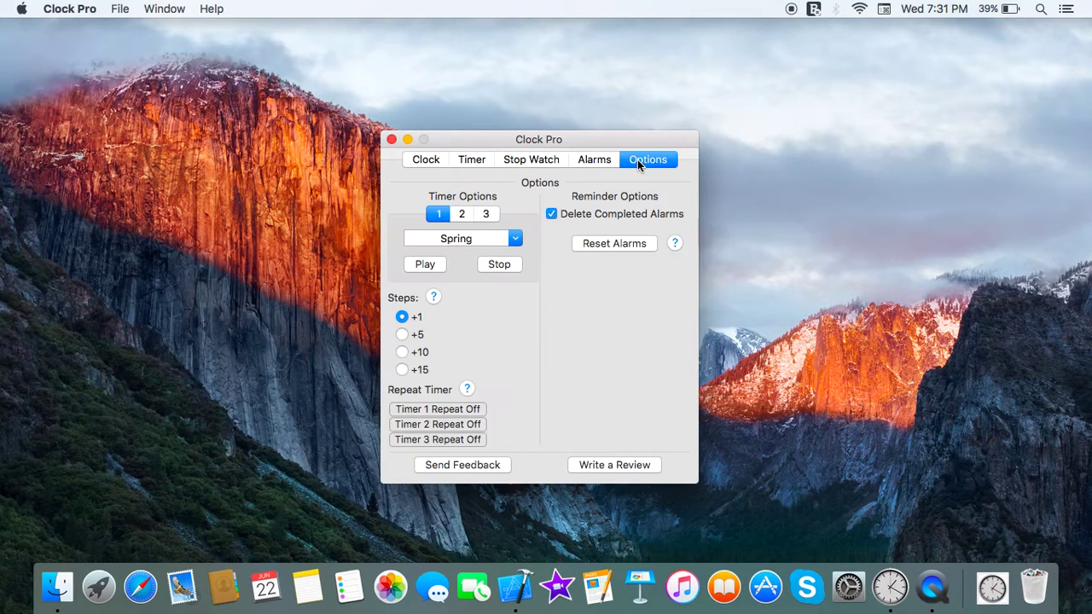
click(402, 334)
click(487, 159)
click(656, 419)
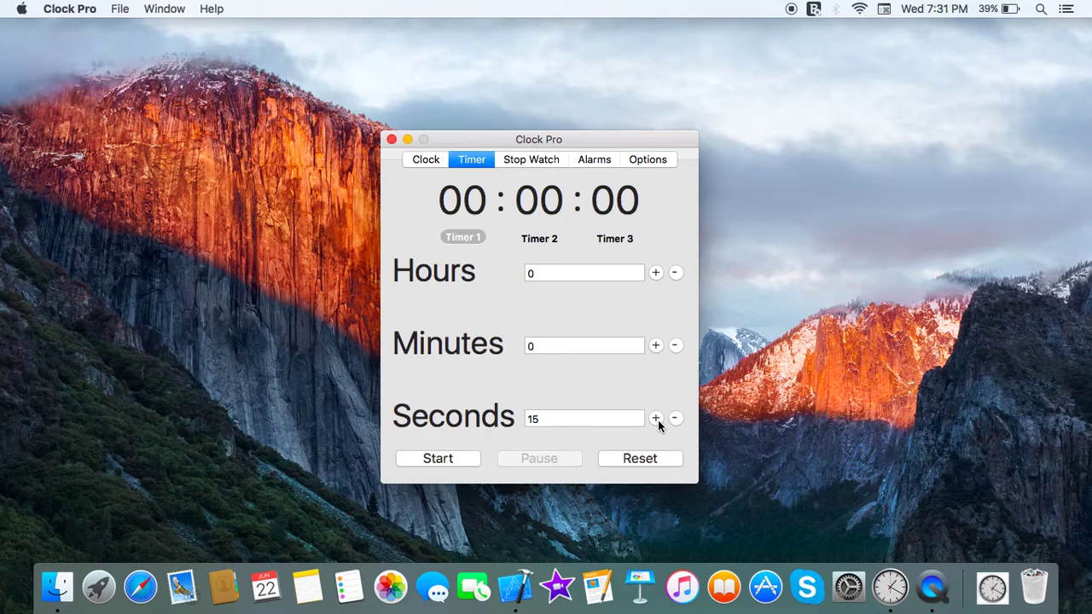
click(656, 418)
click(655, 419)
click(655, 419)
click(656, 418)
click(656, 419)
Switch the step to +10, take 20 seconds off Timer 1, then restore step +1.
click(650, 159)
click(400, 350)
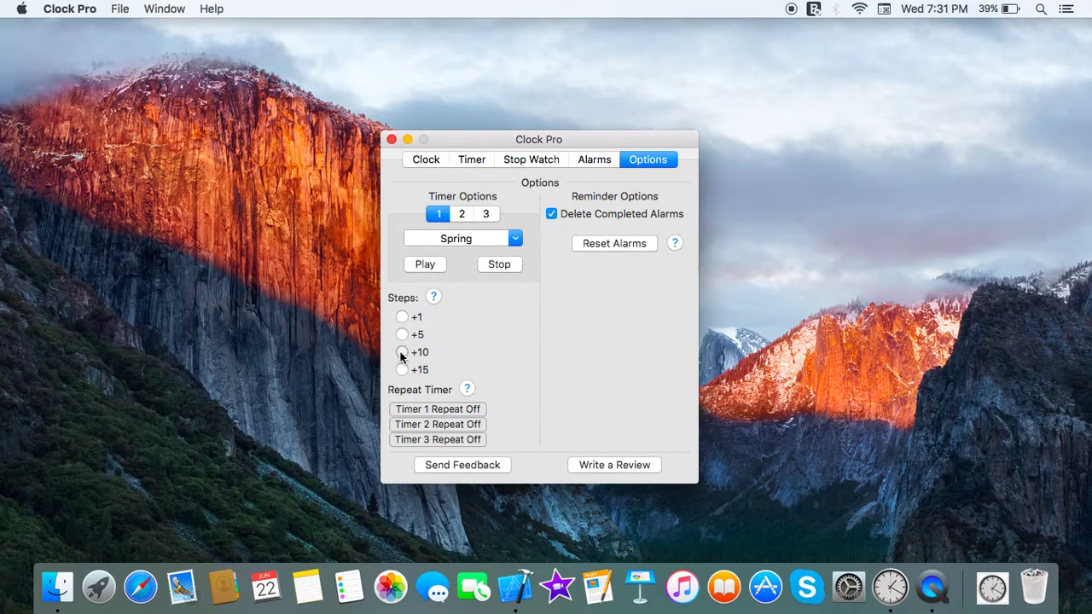
click(471, 161)
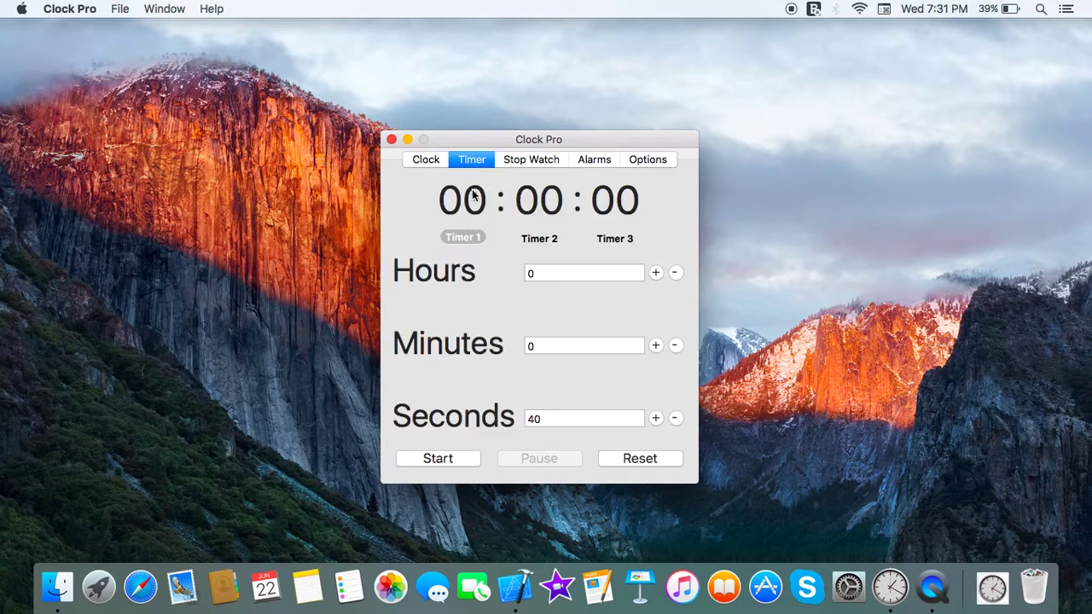
click(674, 419)
click(674, 419)
click(674, 418)
click(674, 419)
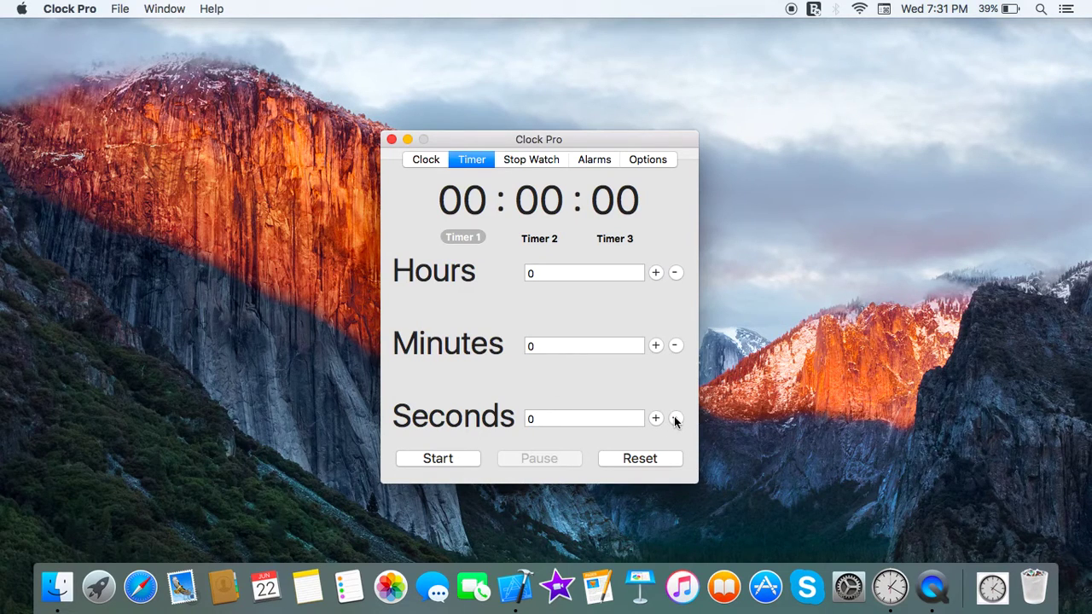
click(634, 161)
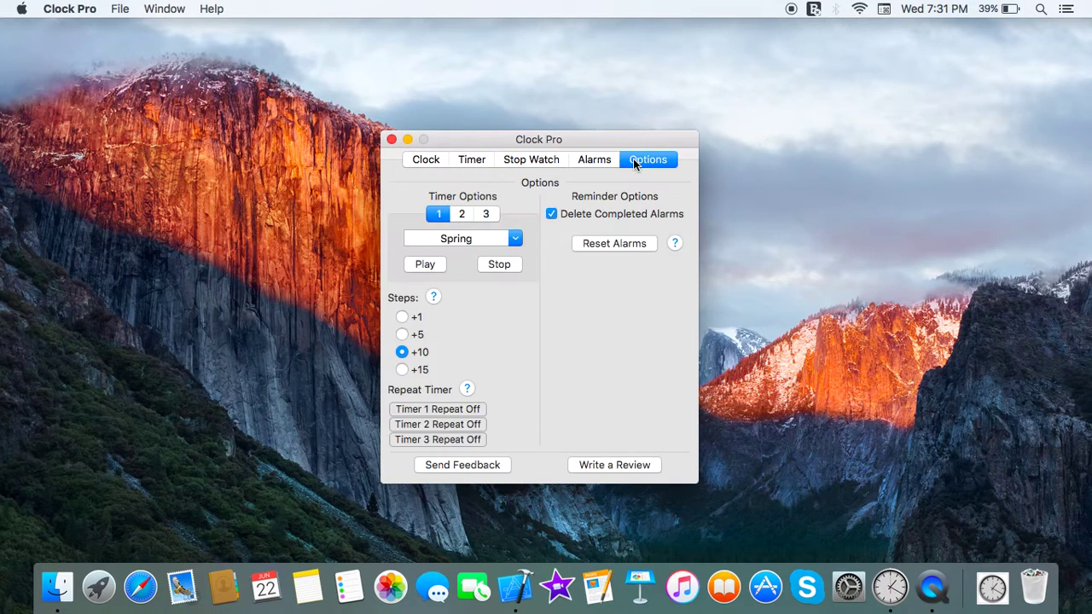
click(402, 318)
click(454, 411)
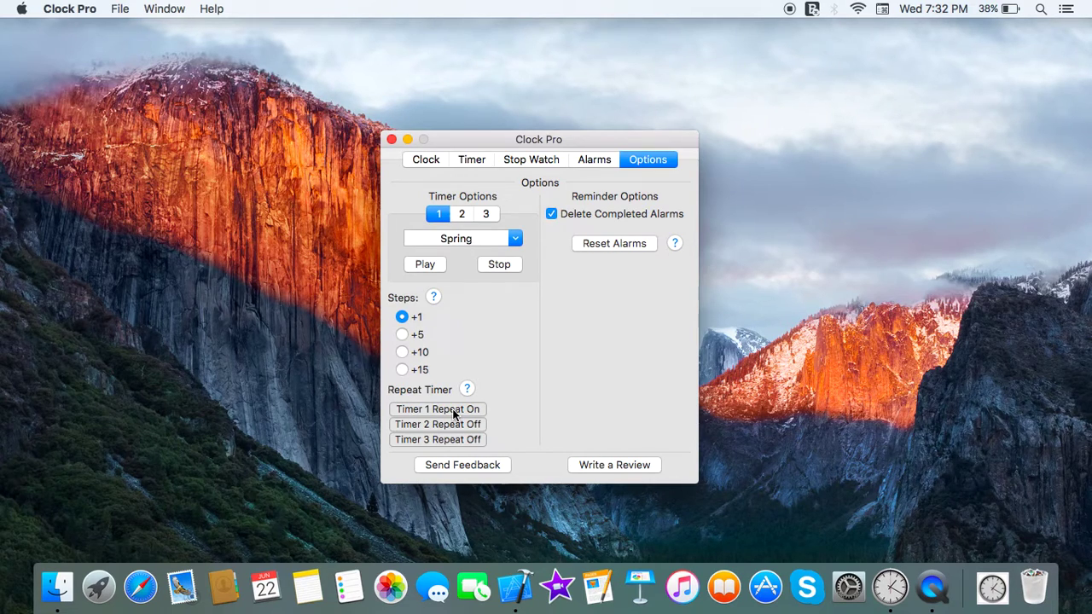
click(454, 411)
Check the Timer and Stop Watch, ending on the Clock overview with the 6:00:00 PM birthday alarm.
click(471, 160)
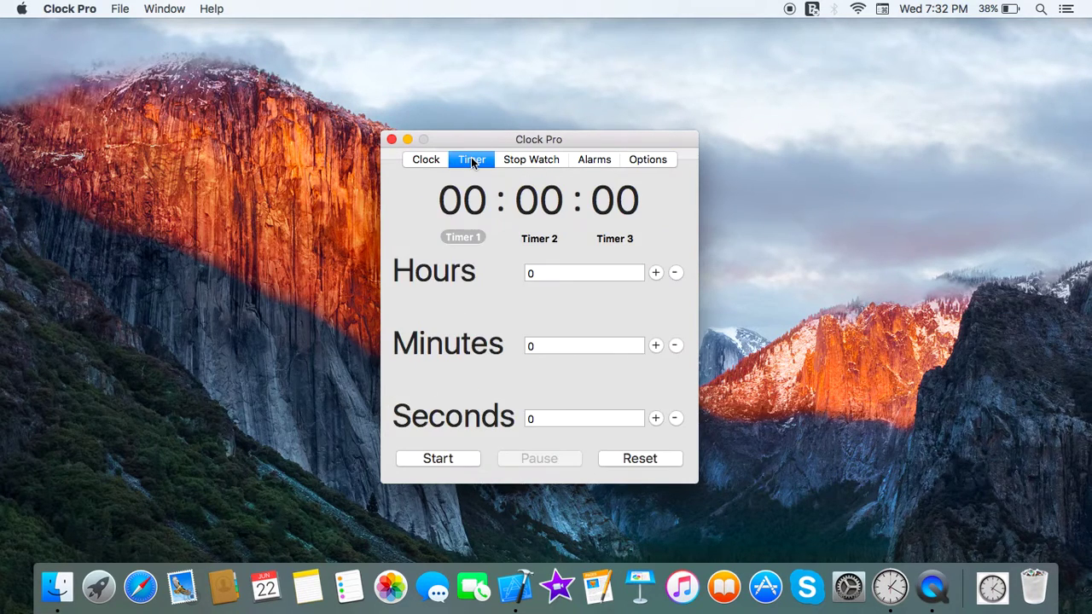
click(529, 162)
click(423, 160)
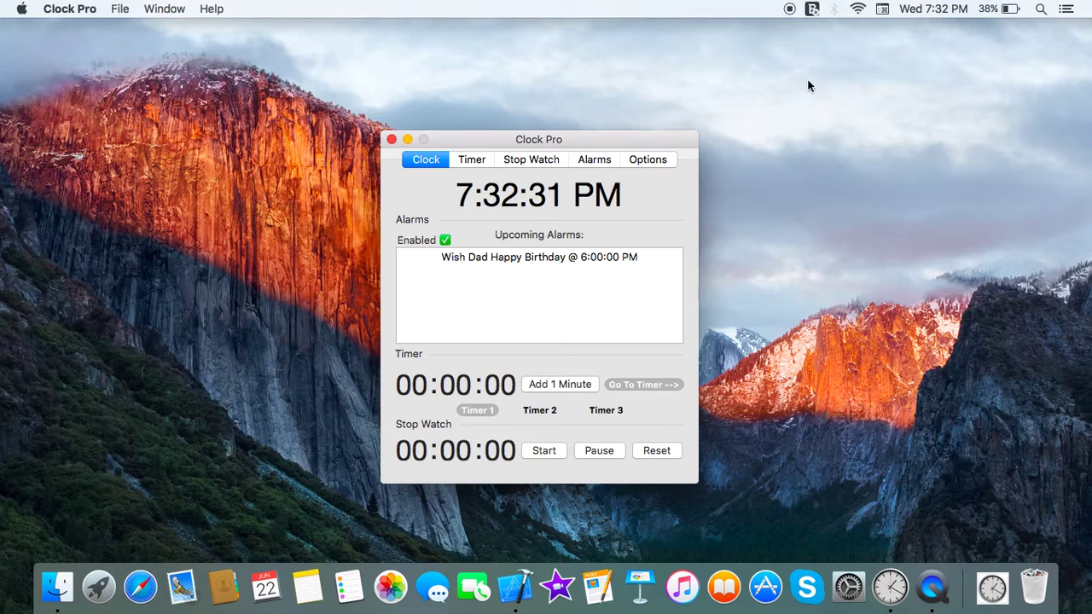